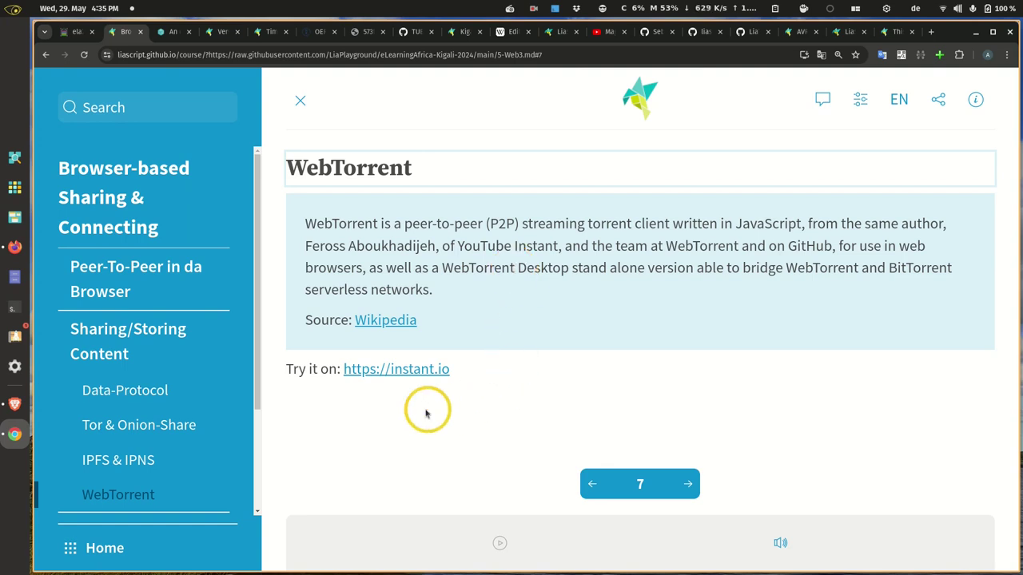
pyautogui.moveTo(403, 376)
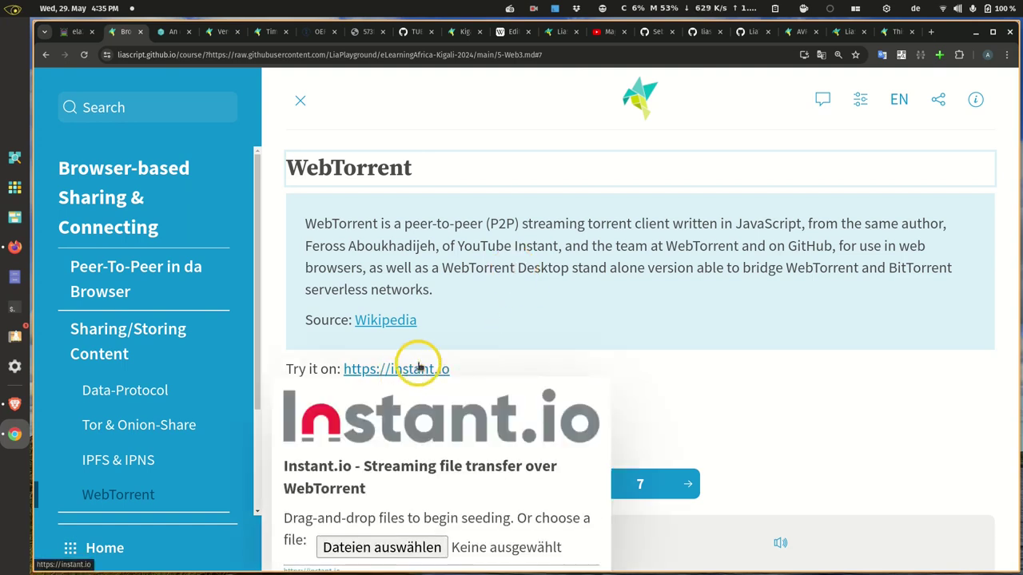
pyautogui.rightClick(416, 369)
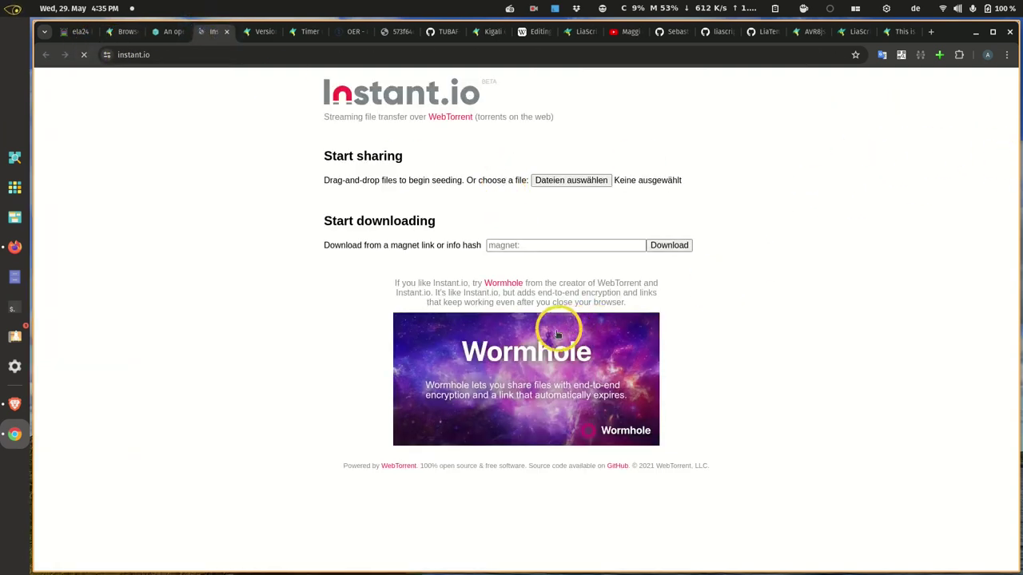
pyautogui.click(851, 76)
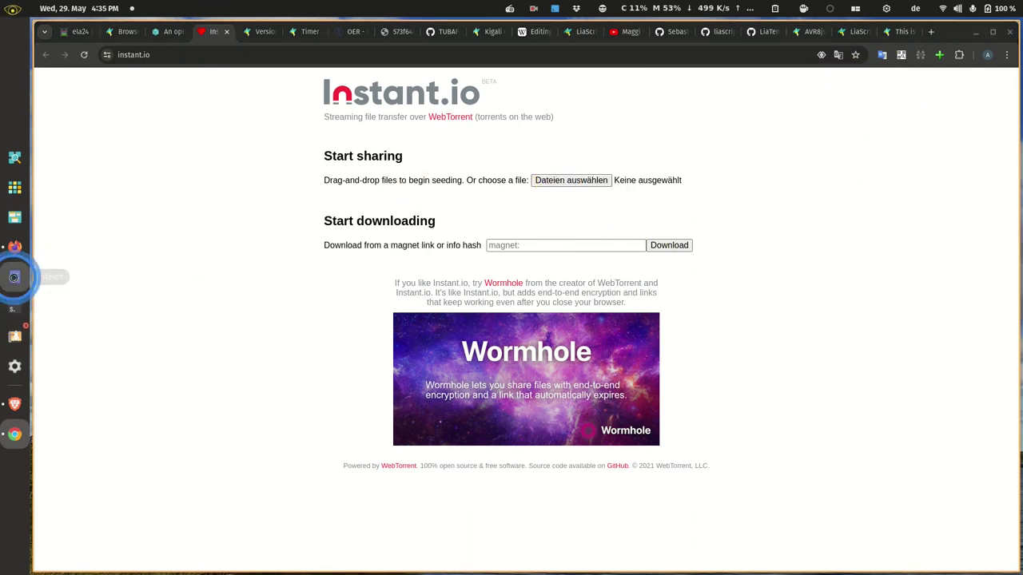
# Step: Open the file manager beside the browser and go to Projects/Freinet/LiaPlayground/eLearningAfrica-Kigali-2024, sorting LiaPlayground by modification date to find the folder
pyautogui.press('super+f')
pyautogui.click(577, 57)
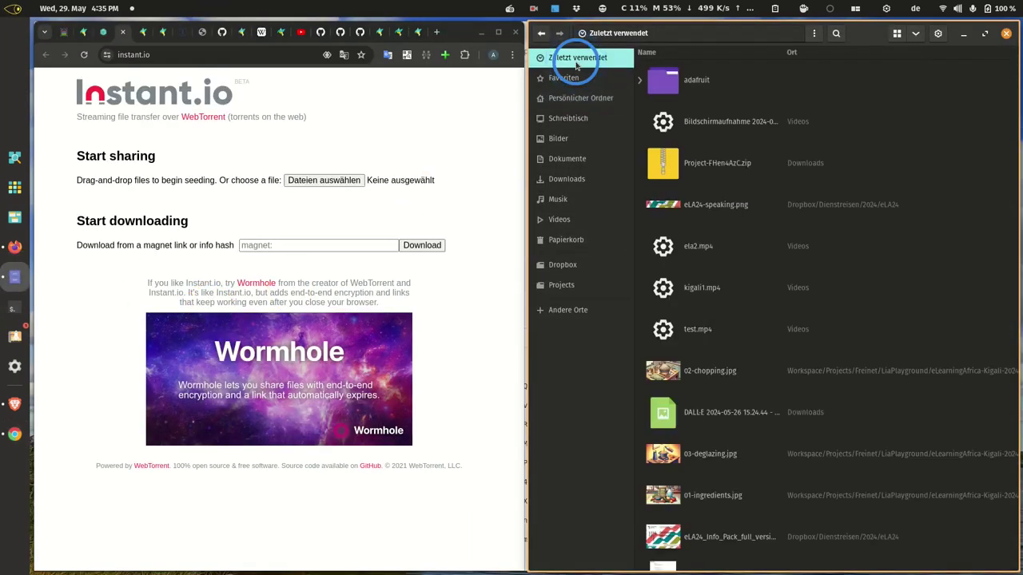
pyautogui.click(562, 284)
pyautogui.click(672, 308)
pyautogui.scroll(-10, 668, 200)
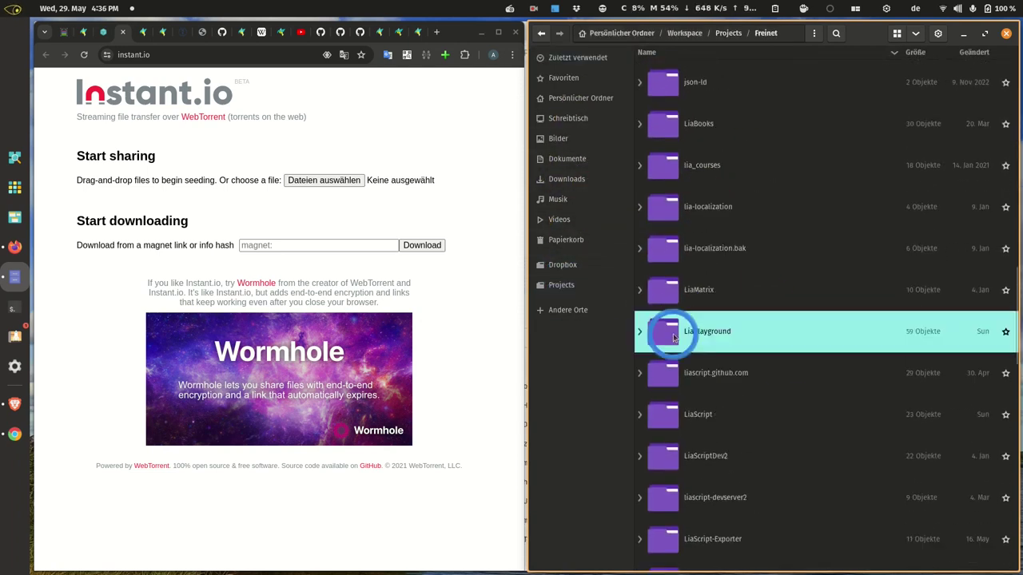
pyautogui.click(664, 327)
pyautogui.click(975, 53)
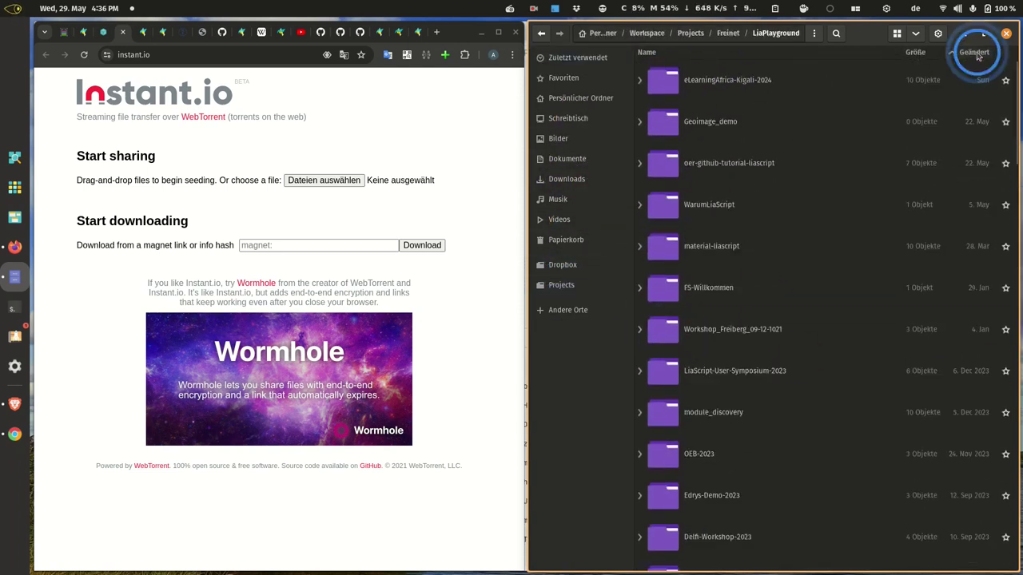
pyautogui.click(670, 84)
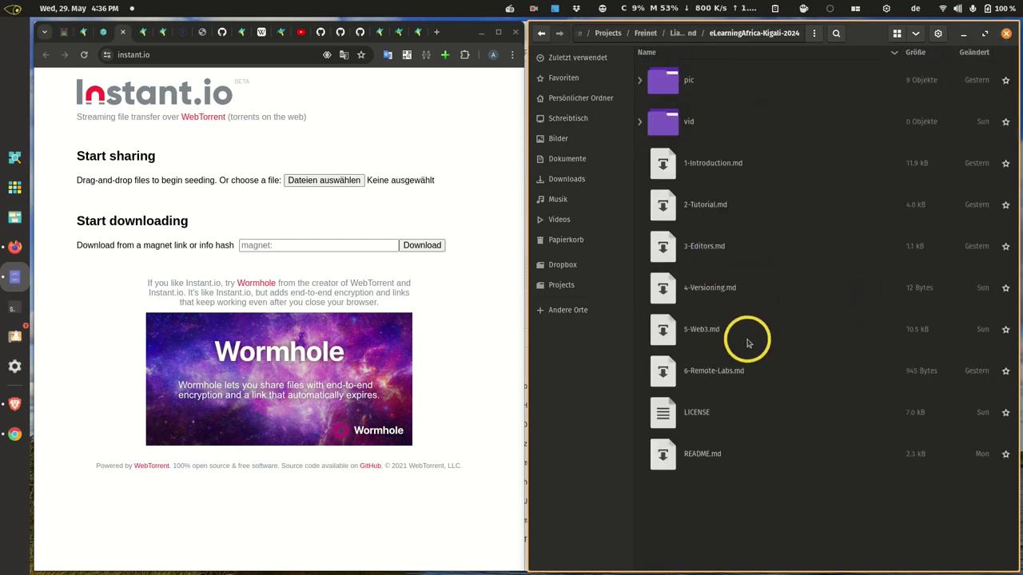
pyautogui.hotkey('ctrl', 'a')
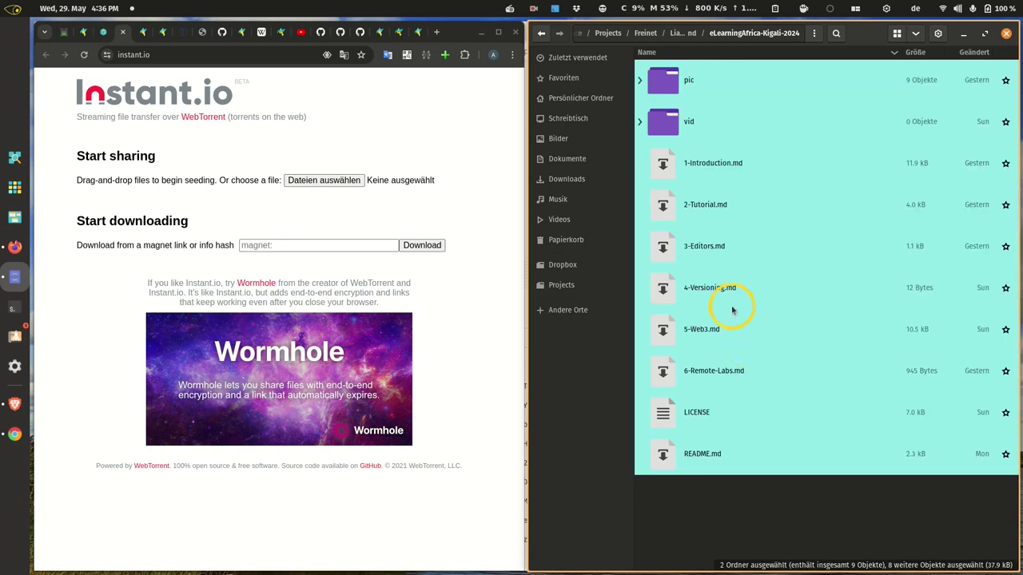
pyautogui.click(747, 479)
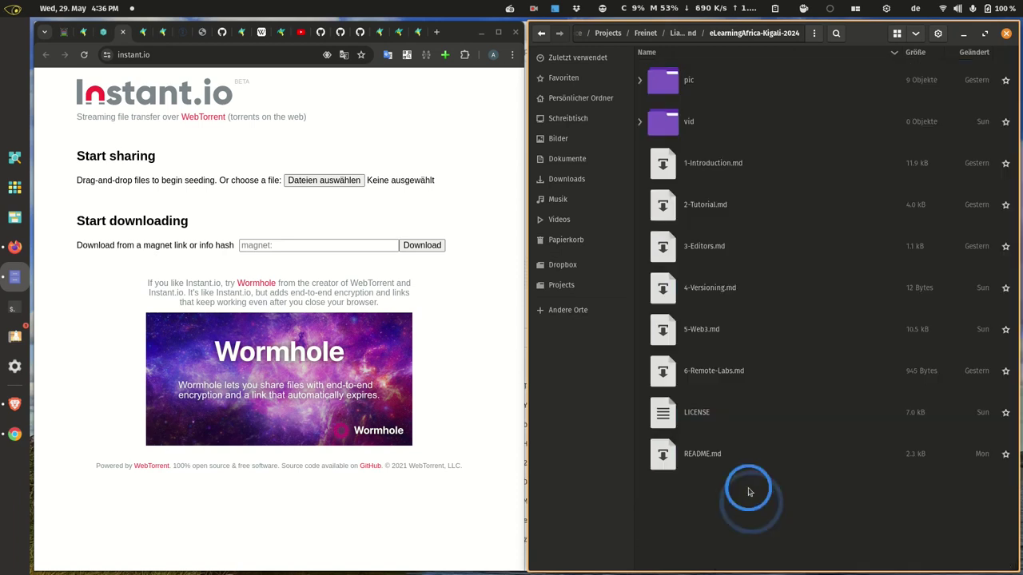
pyautogui.click(717, 453)
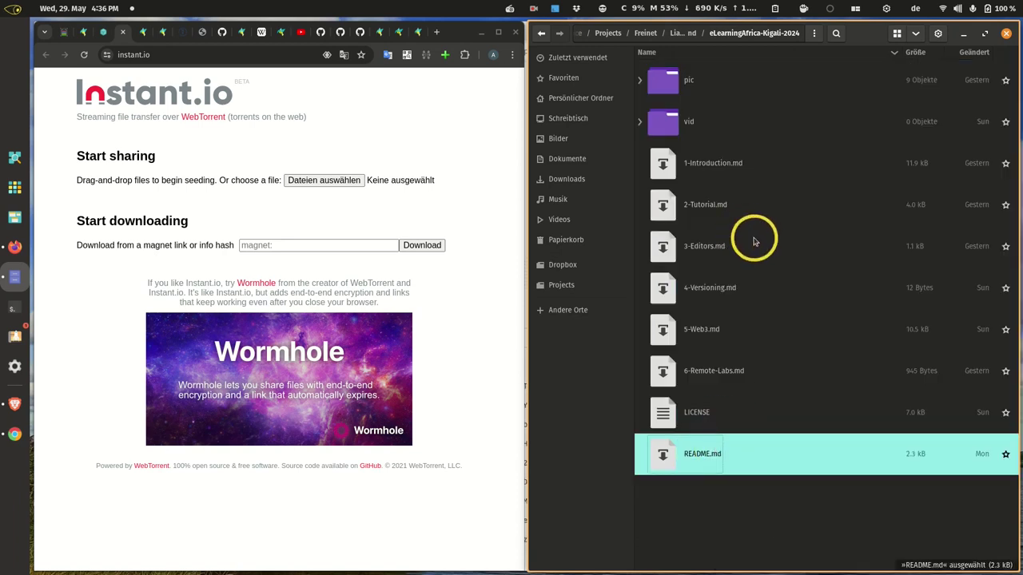
# Step: Select only the pic and vid folders and 5-Web3.md, and drop them onto the Instant.io page to seed them
pyautogui.click(710, 327)
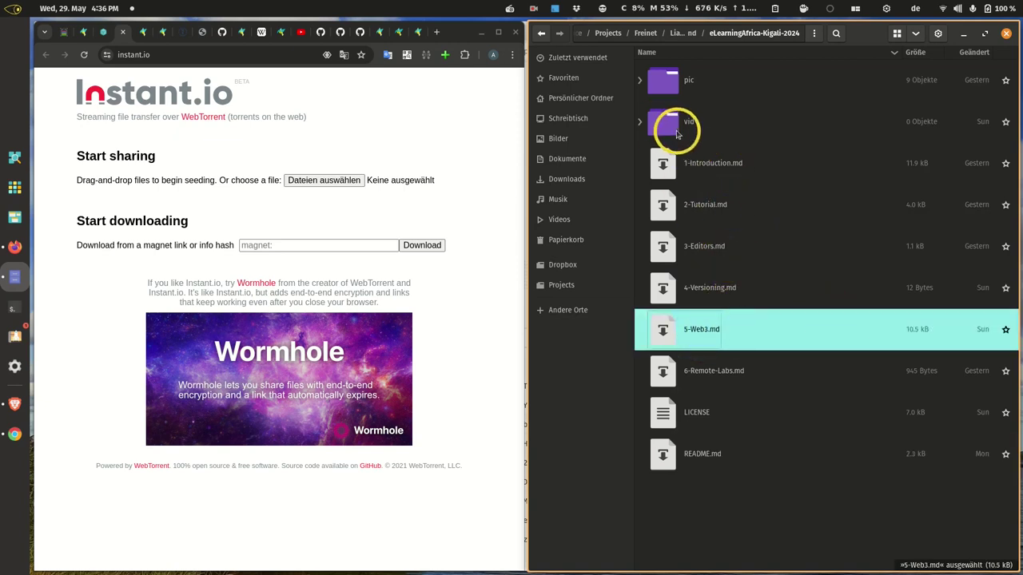
pyautogui.keyDown('shift'); pyautogui.click(661, 128); pyautogui.keyUp('shift')
pyautogui.keyDown('shift'); pyautogui.click(659, 93); pyautogui.keyUp('shift')
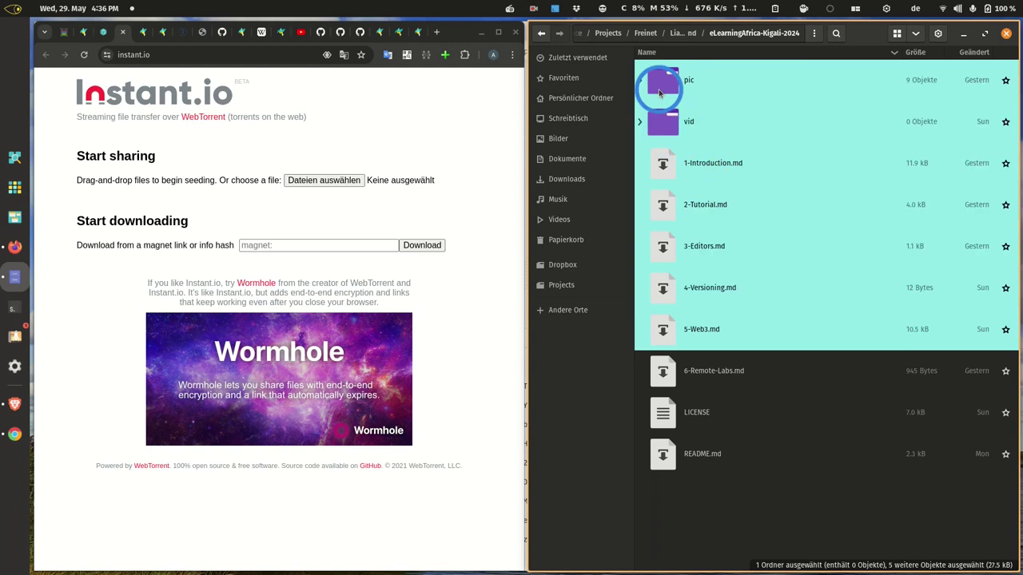
pyautogui.keyDown('ctrl'); pyautogui.click(662, 289); pyautogui.keyUp('ctrl')
pyautogui.keyDown('ctrl'); pyautogui.click(660, 249); pyautogui.keyUp('ctrl')
pyautogui.keyDown('ctrl'); pyautogui.click(667, 202); pyautogui.keyUp('ctrl')
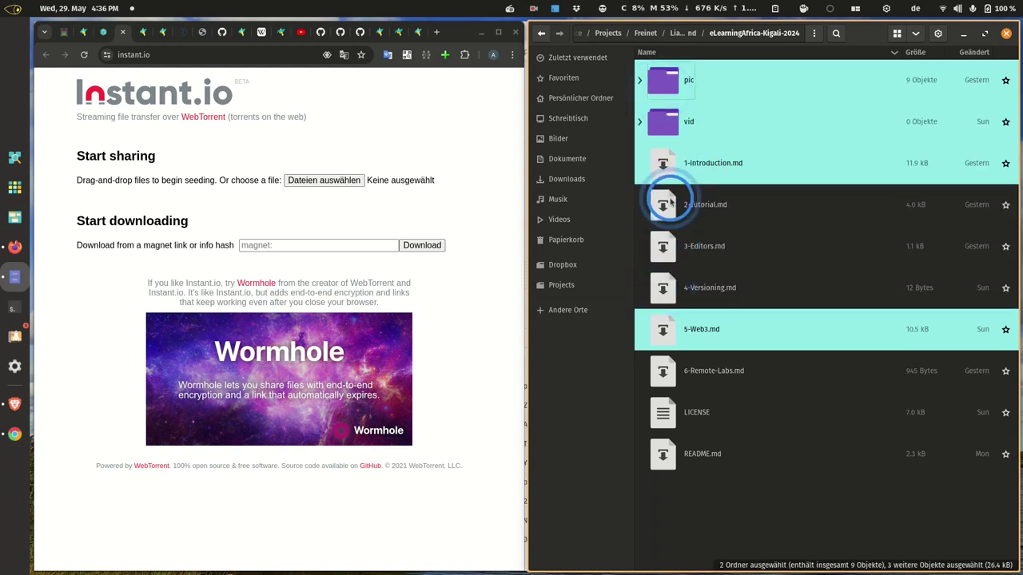
pyautogui.keyDown('ctrl'); pyautogui.click(714, 160); pyautogui.keyUp('ctrl')
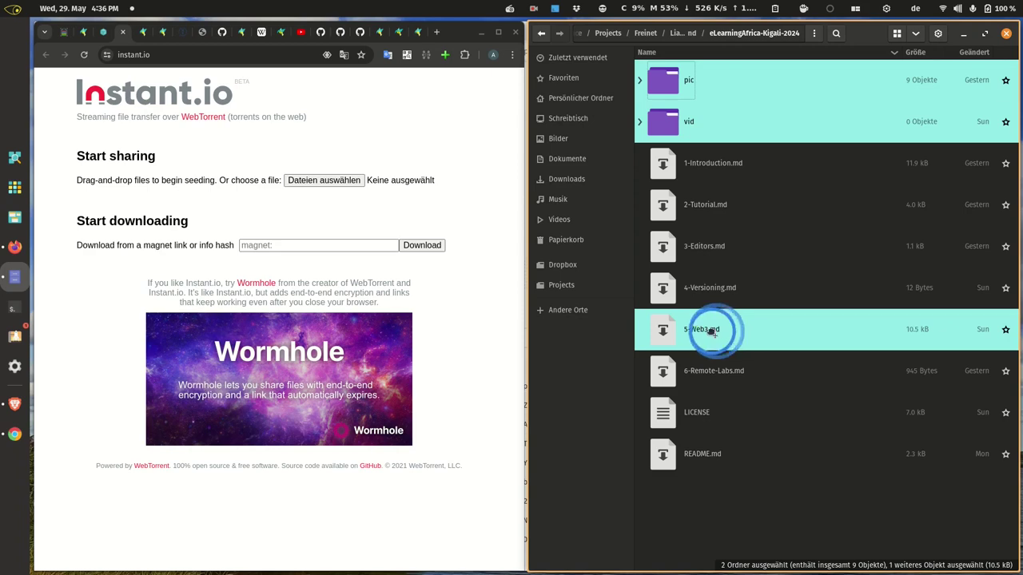
pyautogui.moveTo(717, 334); pyautogui.dragTo(195, 221)
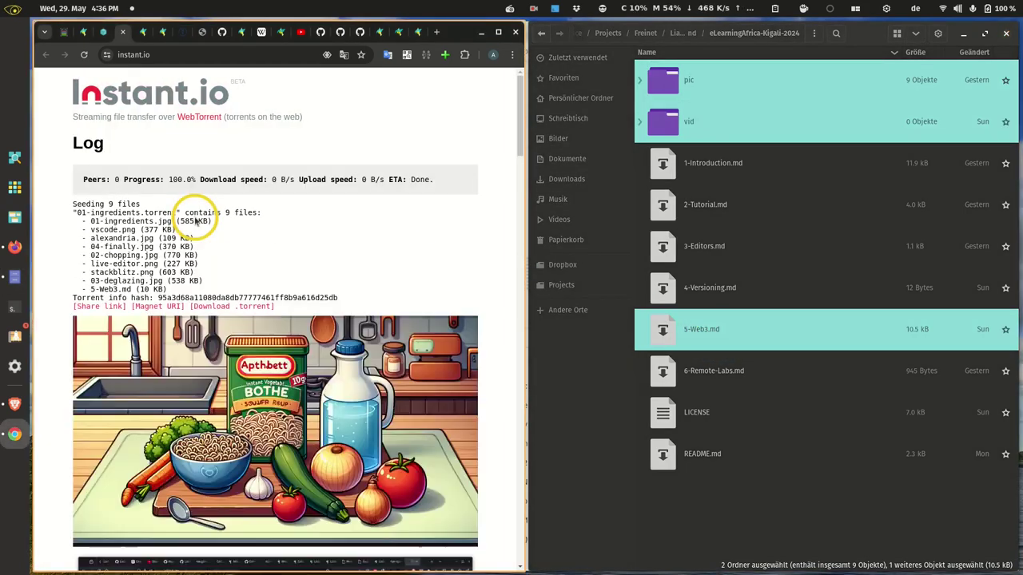
# Step: Look through the previews of the seeded files and copy the address of the torrent's Magnet URI link
pyautogui.scroll(-5, 239, 264)
pyautogui.scroll(-5, 284, 310)
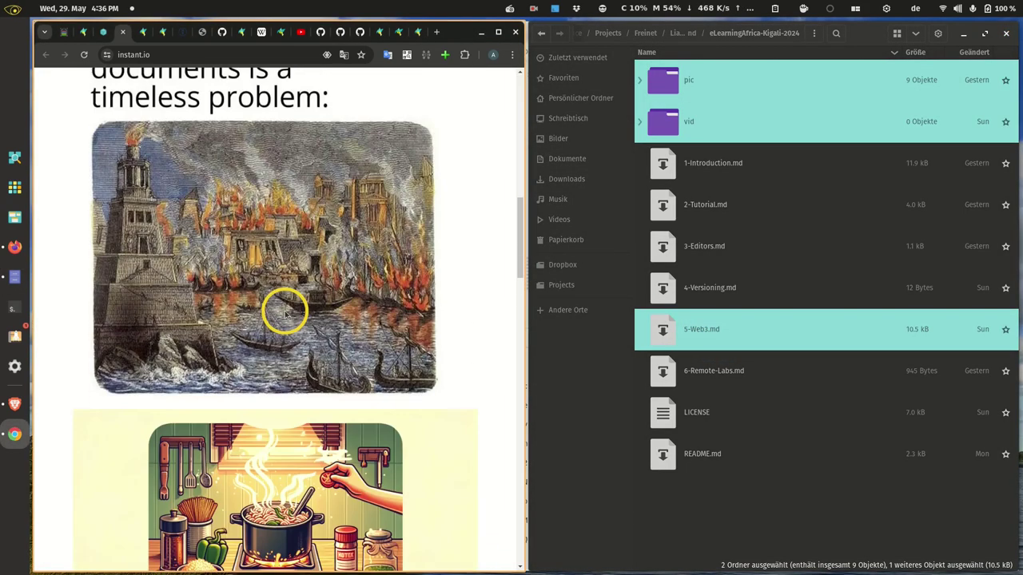
pyautogui.scroll(10, 283, 311)
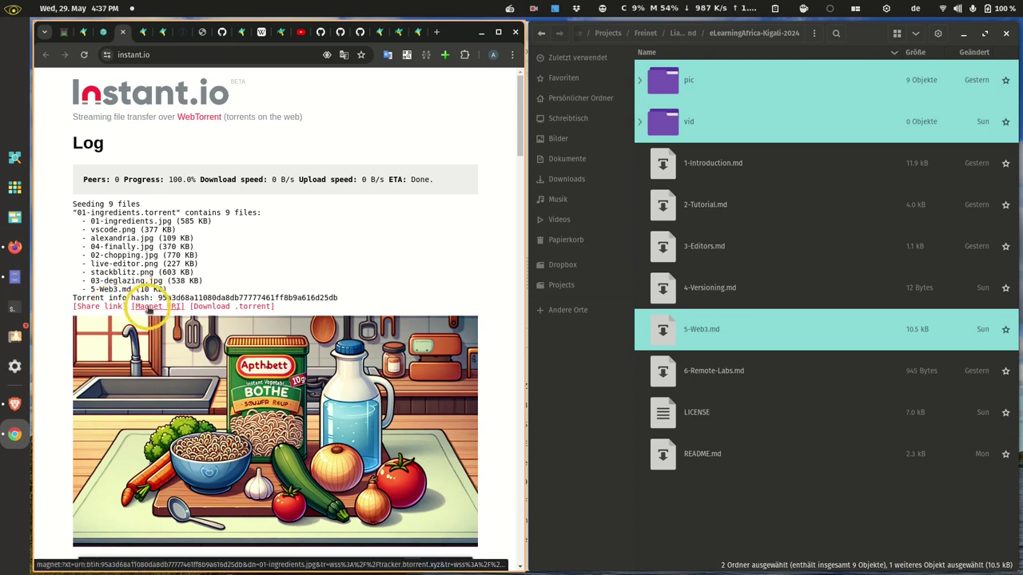
pyautogui.rightClick(150, 311)
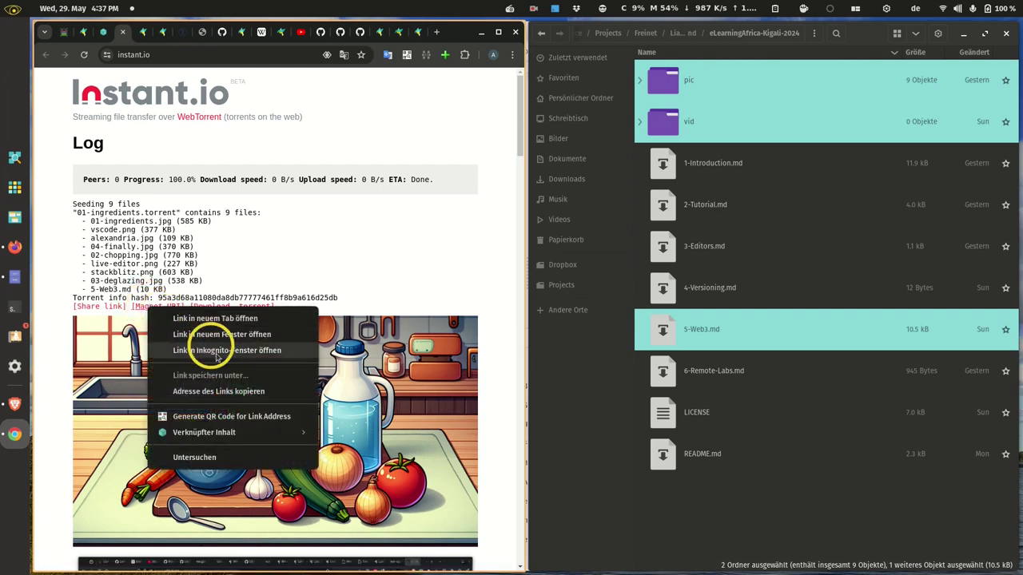
pyautogui.click(224, 392)
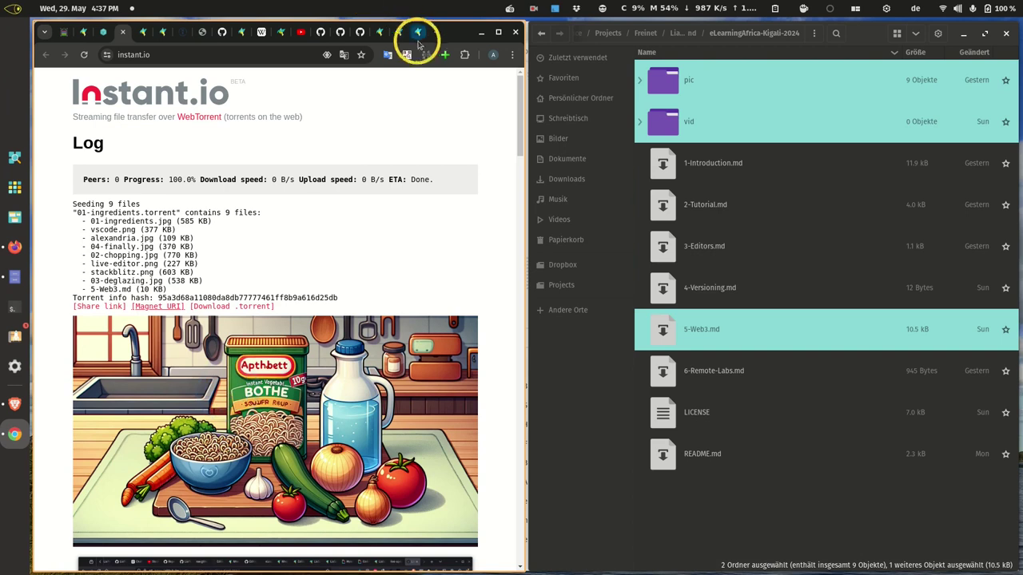
# Step: Load the LiaScript homepage at liascript.github.io in a new browser tab
pyautogui.click(437, 32)
pyautogui.click(242, 51)
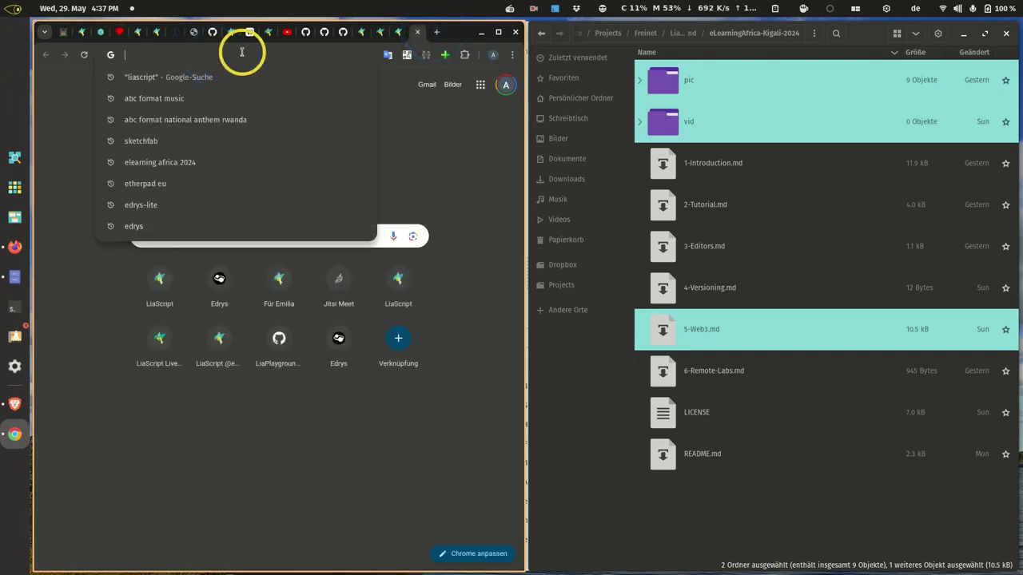
pyautogui.write('liascript.github.io/LiveEdit')
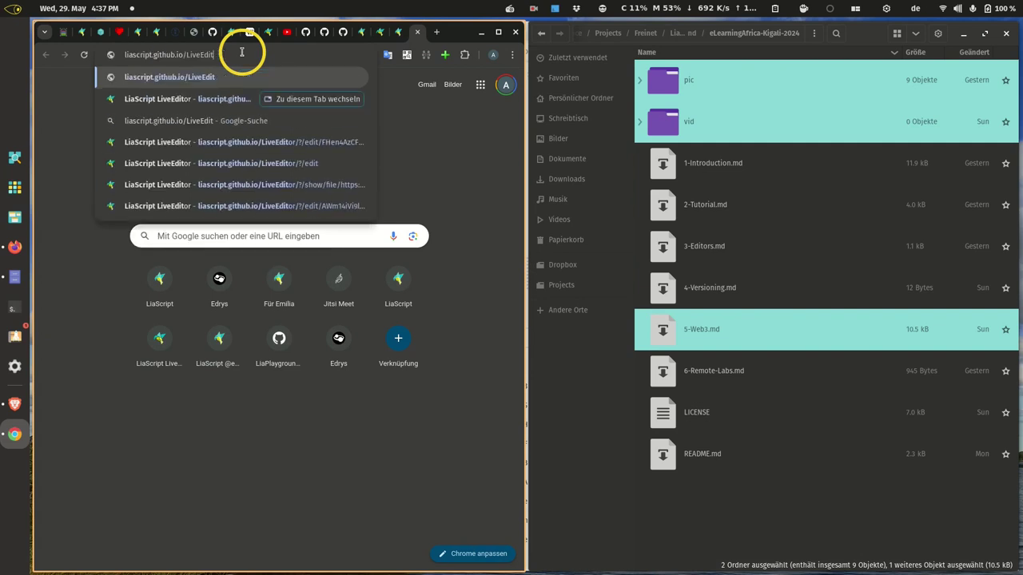
pyautogui.press('BackSpace')
pyautogui.press('BackSpace')
pyautogui.press('BackSpace')
pyautogui.press('BackSpace')
pyautogui.press('BackSpace')
pyautogui.press('BackSpace')
pyautogui.press('BackSpace')
pyautogui.press('Return')
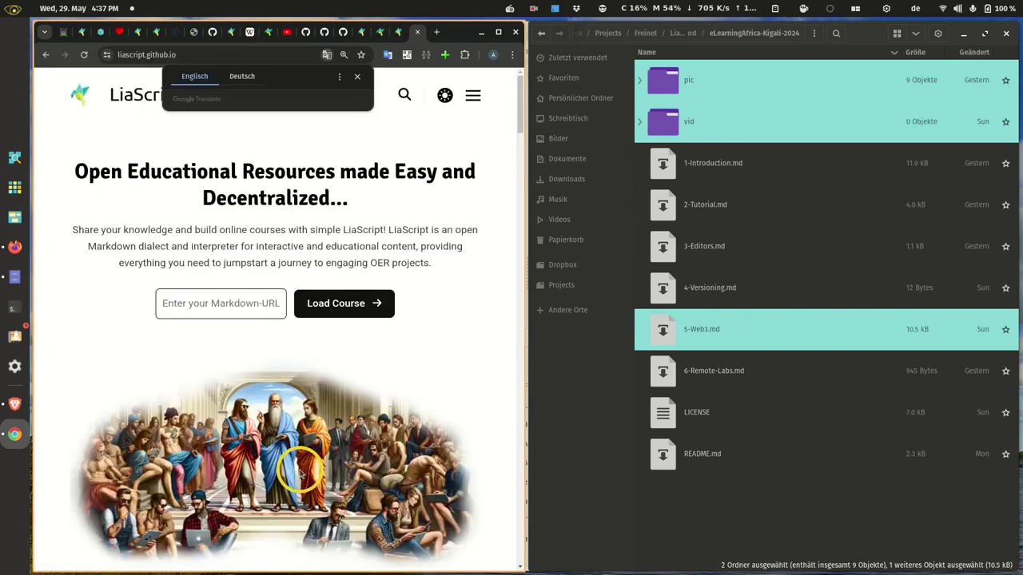
# Step: Paste the copied magnet link as the Markdown URL, check its beginning in the enlarged browser window, and load the course
pyautogui.click(201, 305)
pyautogui.hotkey('ctrl', 'v')
pyautogui.press('Left')
pyautogui.press('Left')
pyautogui.press('Left')
pyautogui.press('Left')
pyautogui.press('Left')
pyautogui.press('Left')
pyautogui.press('Left')
pyautogui.press('Left')
pyautogui.press('Left')
pyautogui.press('Left')
pyautogui.press('Left')
pyautogui.press('Left')
pyautogui.press('Left')
pyautogui.press('Left')
pyautogui.press('Left')
pyautogui.press('Left')
pyautogui.press('Left')
pyautogui.press('Left')
pyautogui.press('Left')
pyautogui.press('Left')
pyautogui.press('Left')
pyautogui.press('Left')
pyautogui.press('Left')
pyautogui.press('Left')
pyautogui.press('Left')
pyautogui.press('Left')
pyautogui.press('Left')
pyautogui.press('Left')
pyautogui.press('Left')
pyautogui.press('Left')
pyautogui.press('Left')
pyautogui.press('Left')
pyautogui.press('Left')
pyautogui.press('Left')
pyautogui.press('Left')
pyautogui.press('Left')
pyautogui.press('Left')
pyautogui.press('Left')
pyautogui.press('Left')
pyautogui.press('Left')
pyautogui.press('Left')
pyautogui.press('Left')
pyautogui.press('Left')
pyautogui.press('Left')
pyautogui.press('Left')
pyautogui.press('Left')
pyautogui.press('Left')
pyautogui.press('Left')
pyautogui.press('Left')
pyautogui.press('Left')
pyautogui.press('Left')
pyautogui.press('Left')
pyautogui.press('Left')
pyautogui.press('Left')
pyautogui.press('Left')
pyautogui.press('Left')
pyautogui.press('Left')
pyautogui.press('Left')
pyautogui.press('Left')
pyautogui.press('Left')
pyautogui.press('Left')
pyautogui.press('Left')
pyautogui.press('Left')
pyautogui.press('Left')
pyautogui.press('Left')
pyautogui.press('Left')
pyautogui.press('Left')
pyautogui.press('Left')
pyautogui.press('Left')
pyautogui.press('Left')
pyautogui.click(983, 42)
pyautogui.click(405, 470)
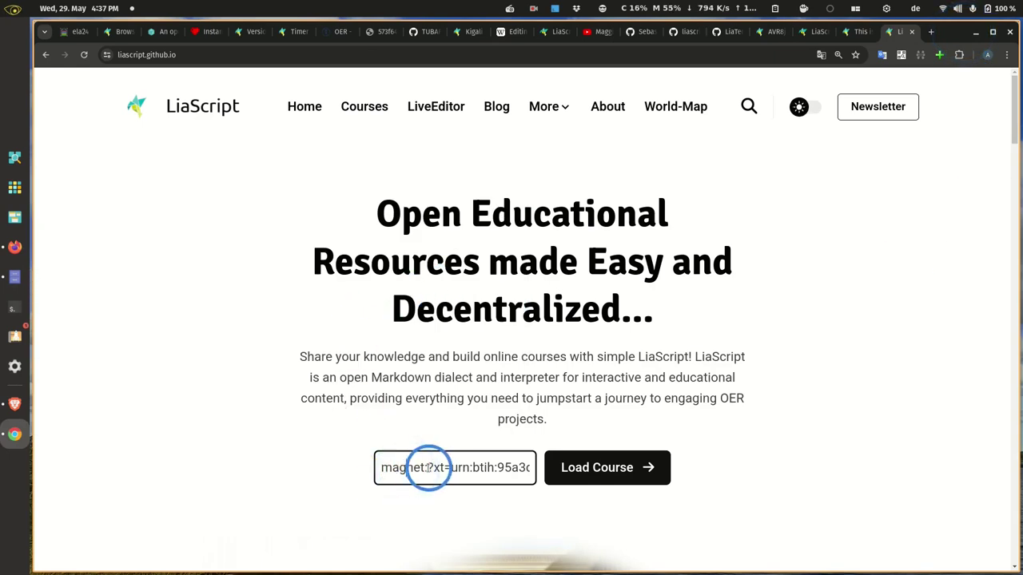
pyautogui.click(429, 467)
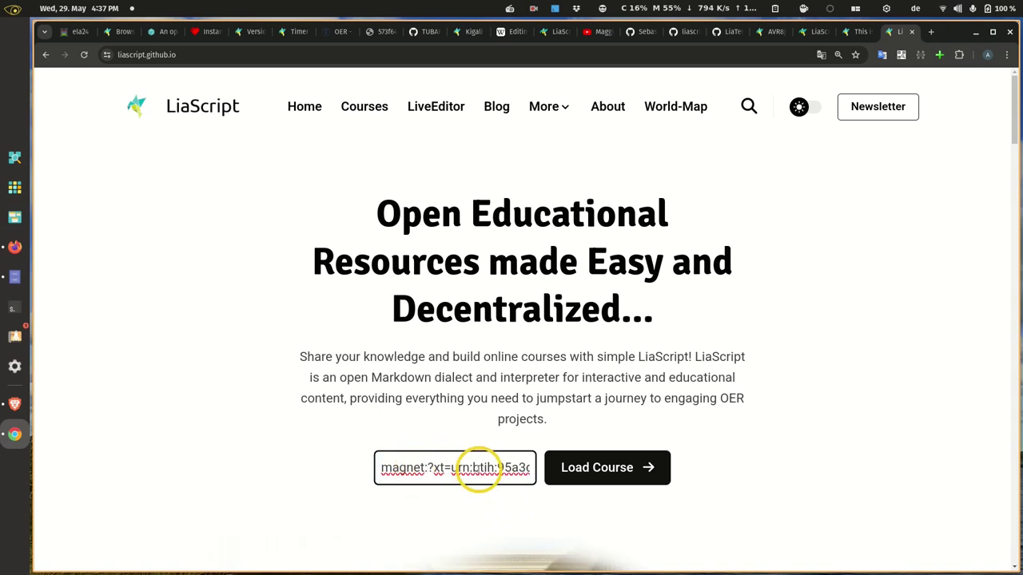
pyautogui.click(633, 479)
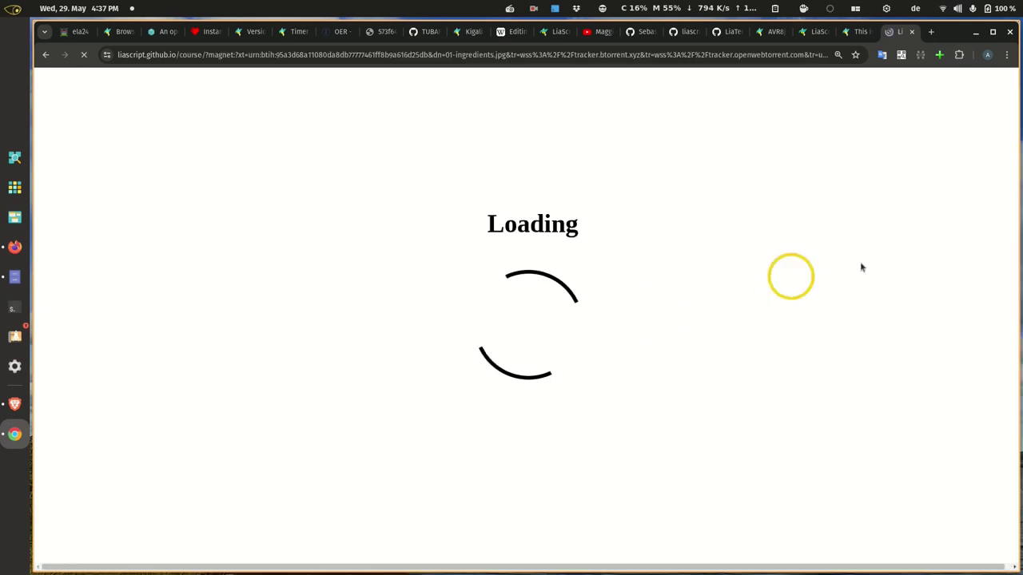